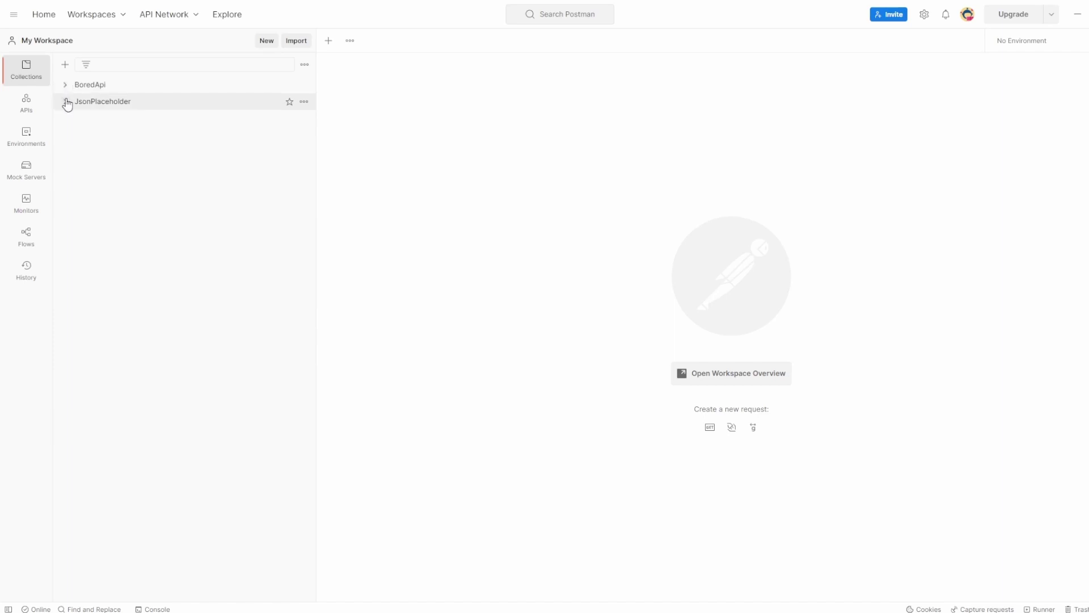
Open the saved JsonPlaceholder posts/1 GET request and send it.
click(66, 102)
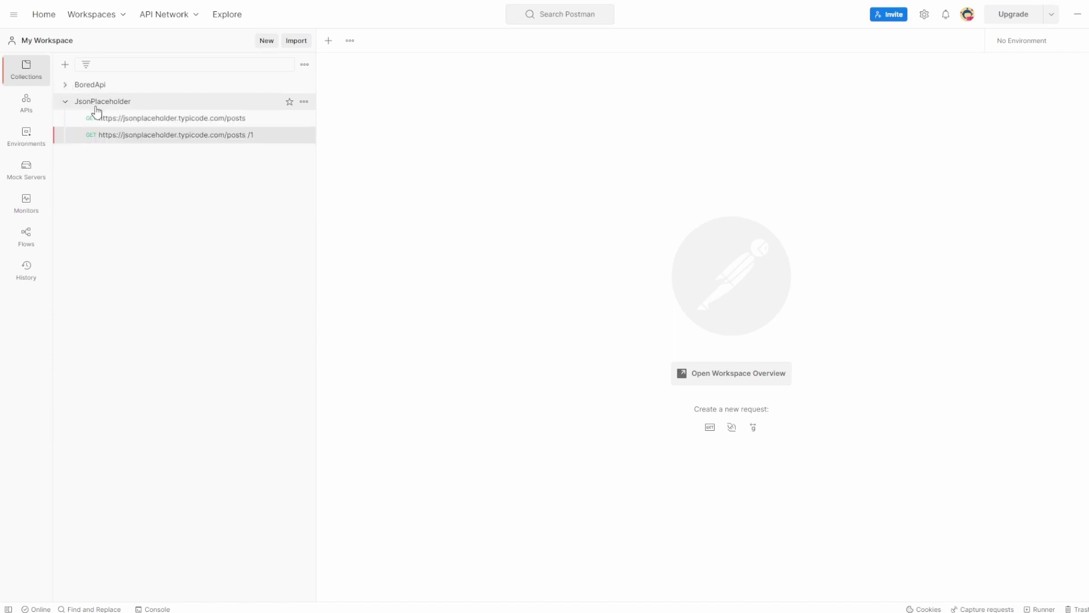
click(122, 136)
drag(453, 100, 465, 99)
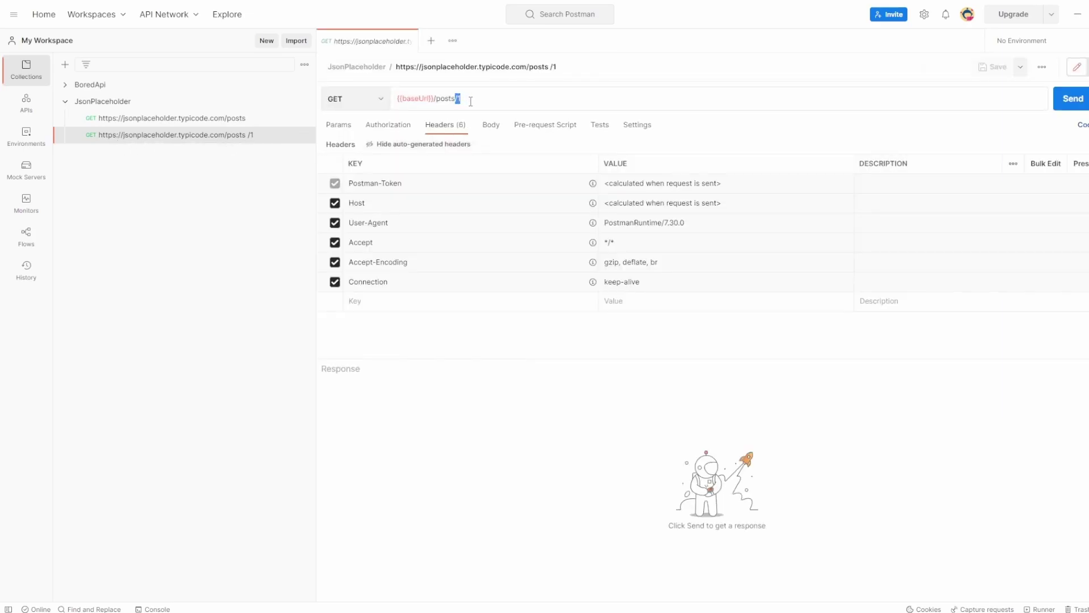
click(1068, 99)
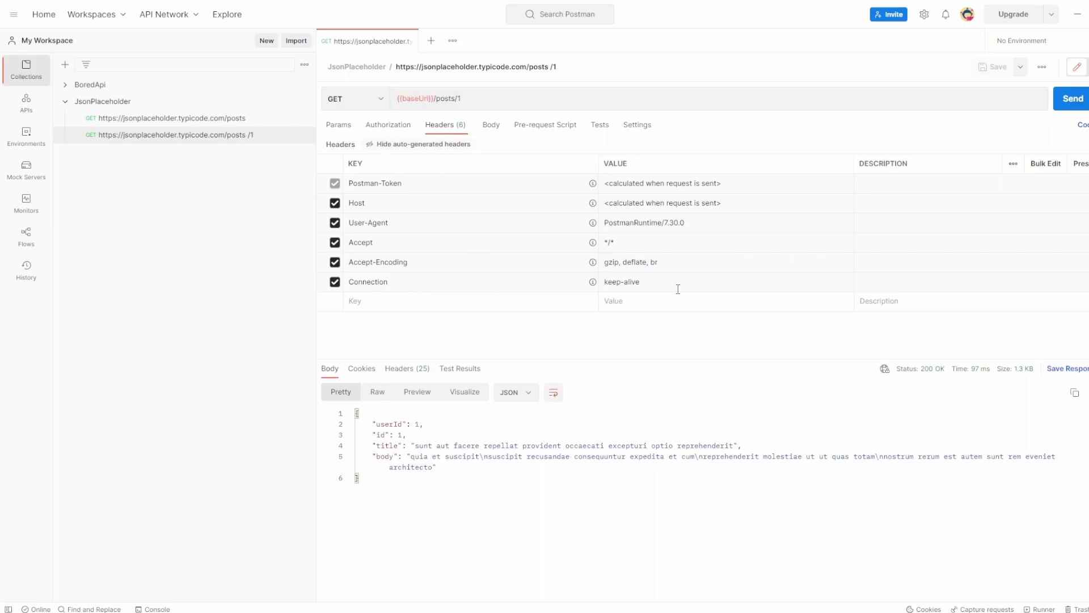
Change the URL ending to /posts/3 and send, confirming post id 3 comes back.
click(537, 95)
key(BackSpace)
text(3)
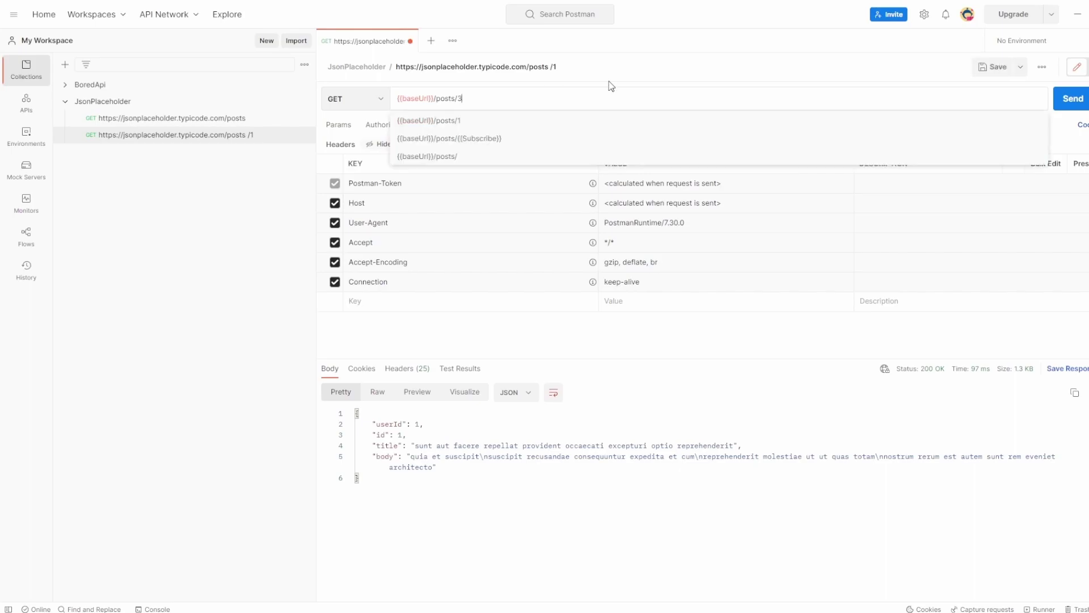
click(1075, 98)
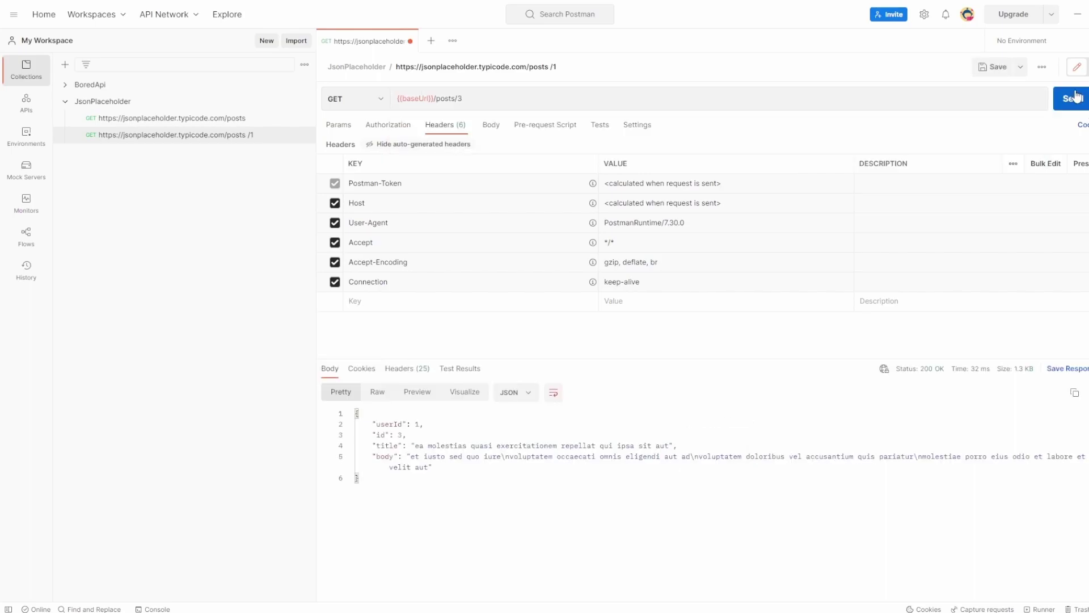
drag(385, 434, 413, 436)
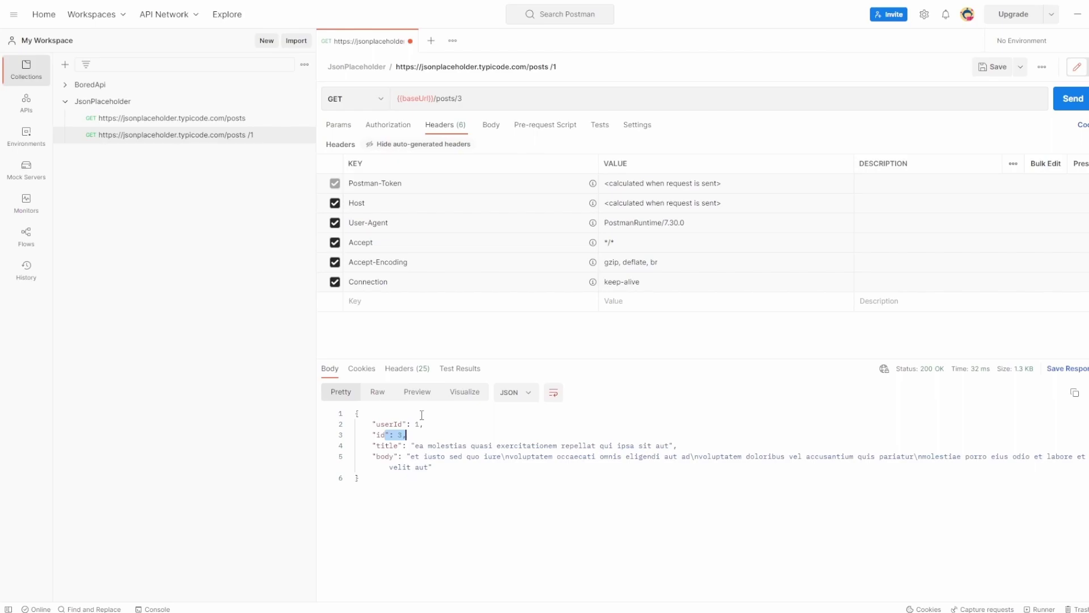
Replace the trailing 3 with :id and view the empty id path variable under Params.
click(464, 98)
key(BackSpace)
text(:)
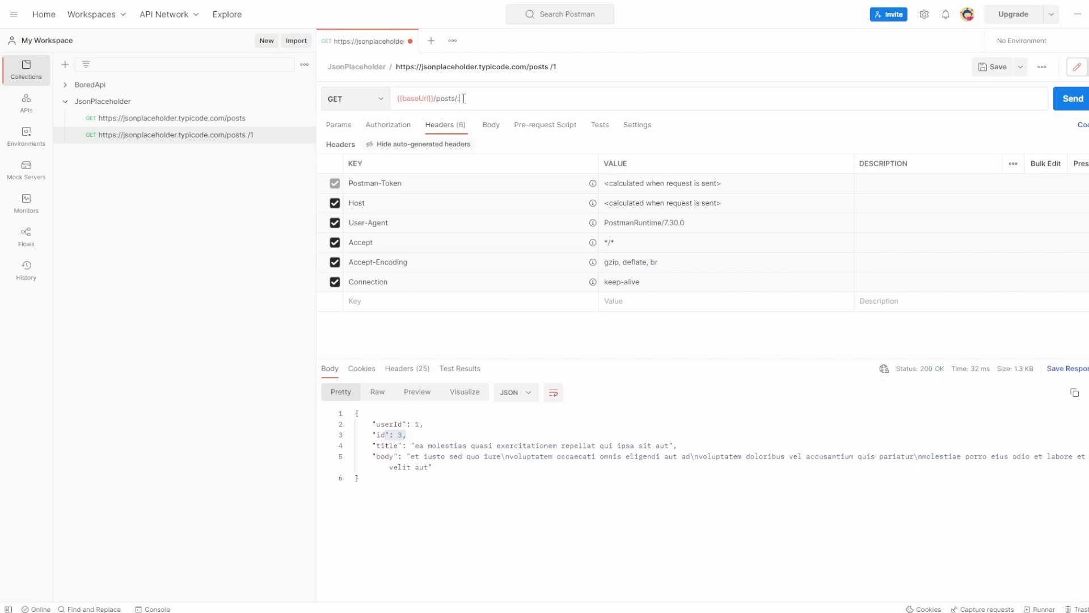
text(id)
drag(466, 98, 459, 98)
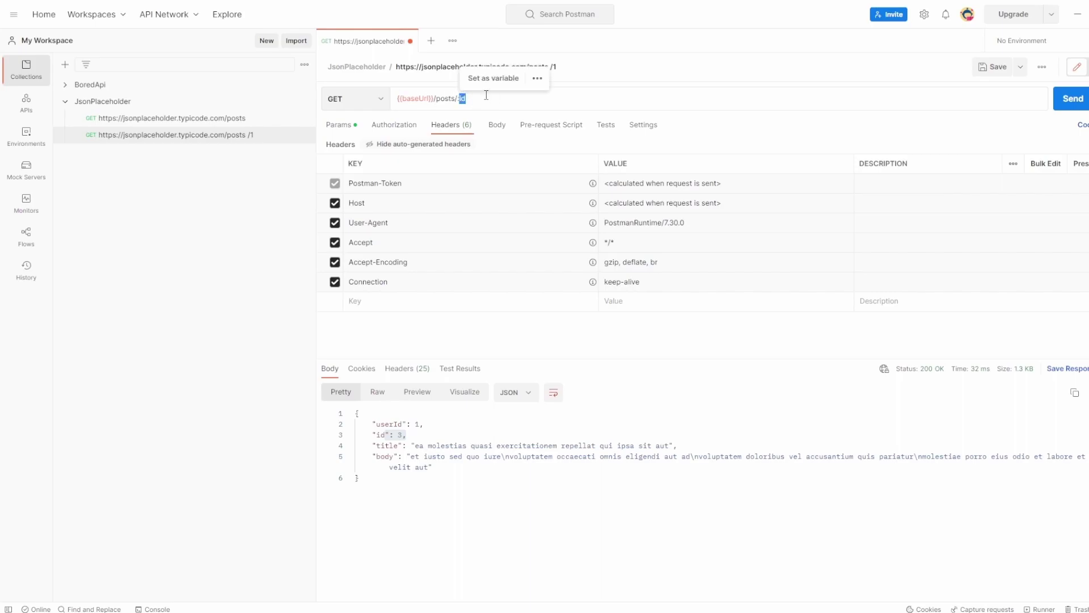
click(478, 99)
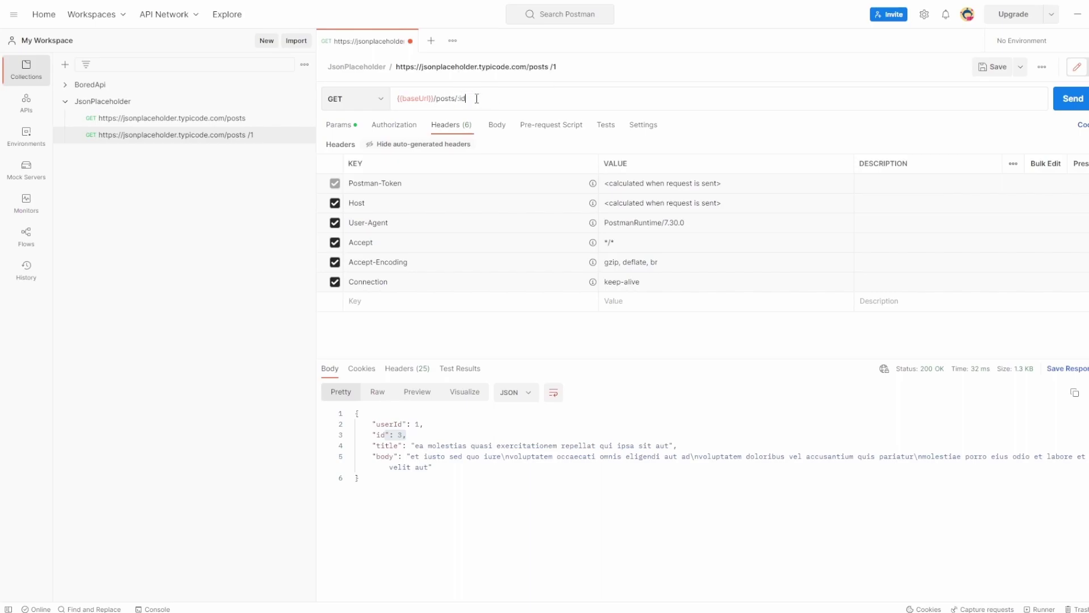
click(347, 131)
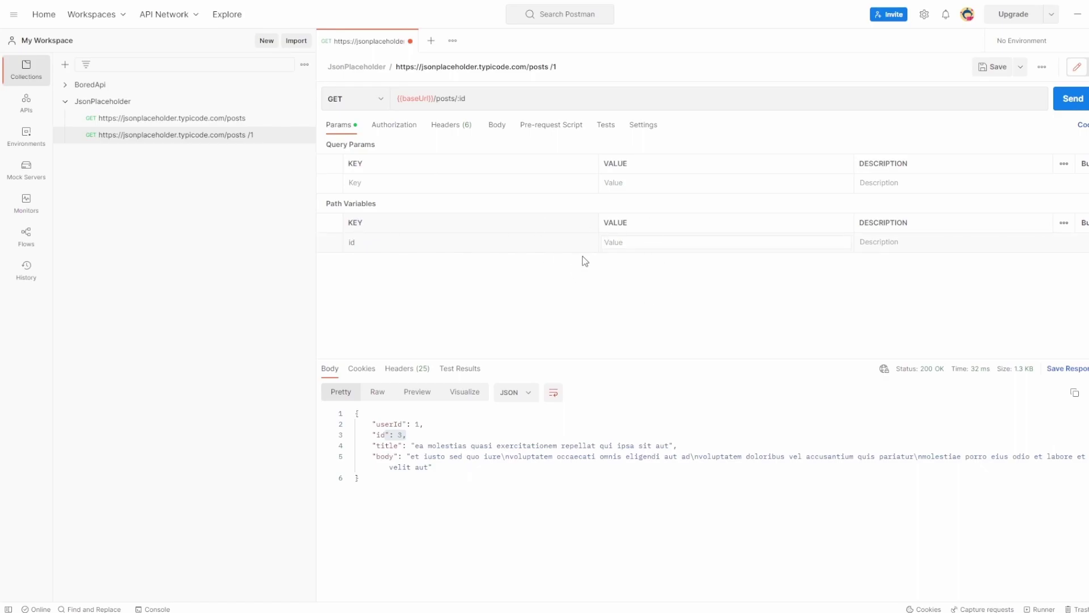
text(2)
Send the :id request and check the post id 2 in the response.
click(1074, 98)
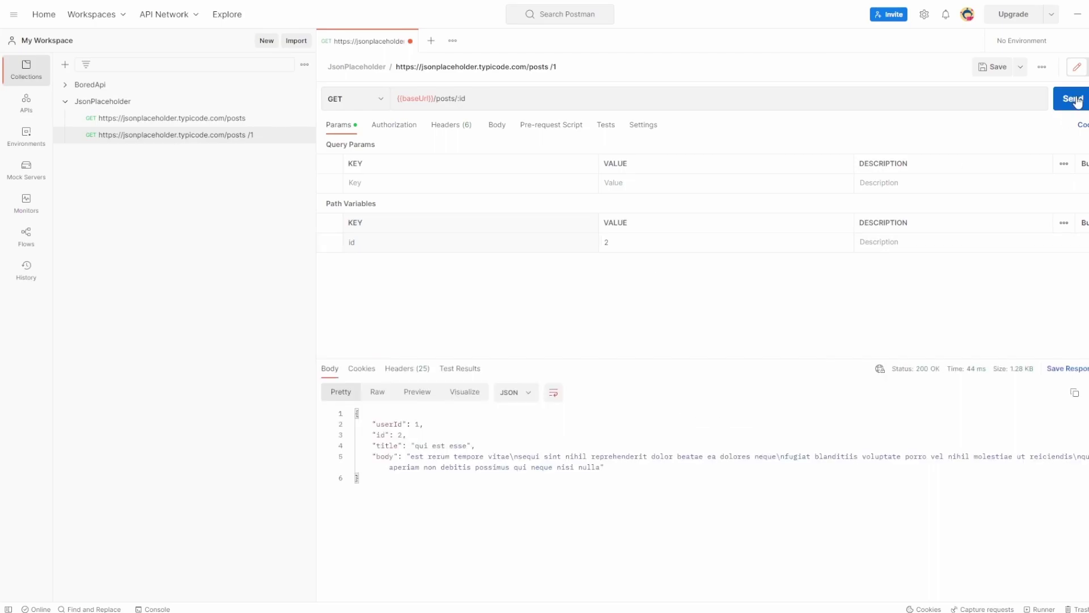
drag(373, 435, 438, 435)
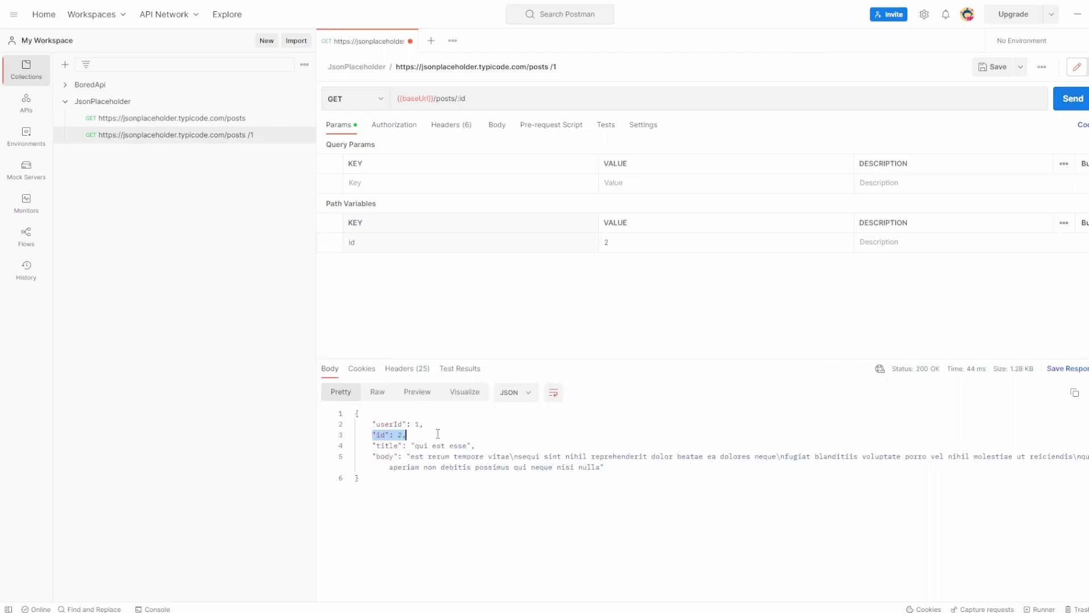
click(677, 235)
Set the id path variable to 5 and send, returning post id 5.
double_click(606, 243)
text(5)
click(1070, 99)
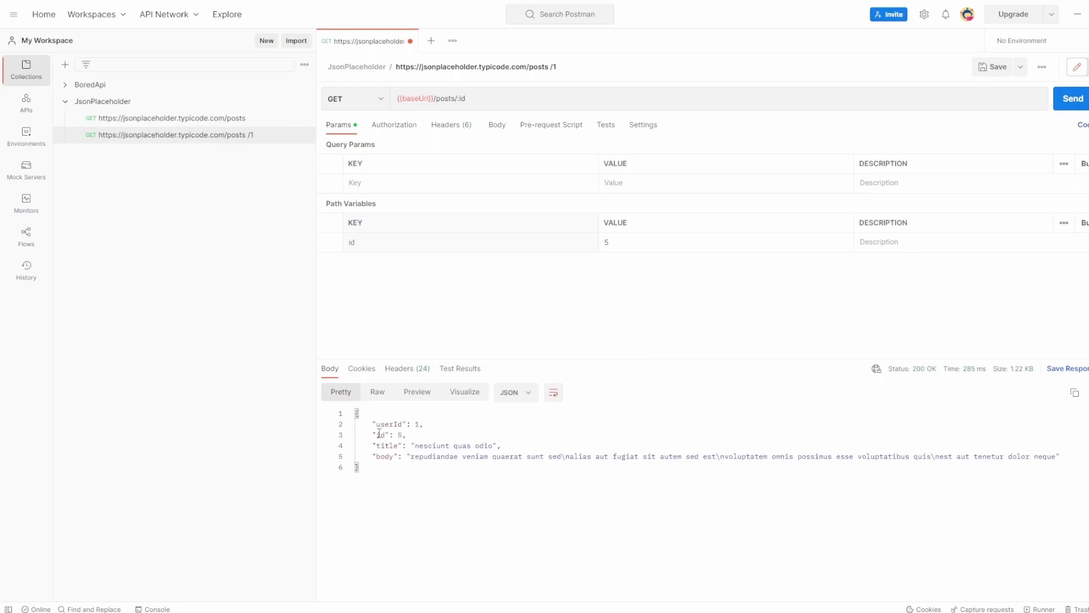
drag(376, 434, 407, 434)
drag(468, 98, 458, 98)
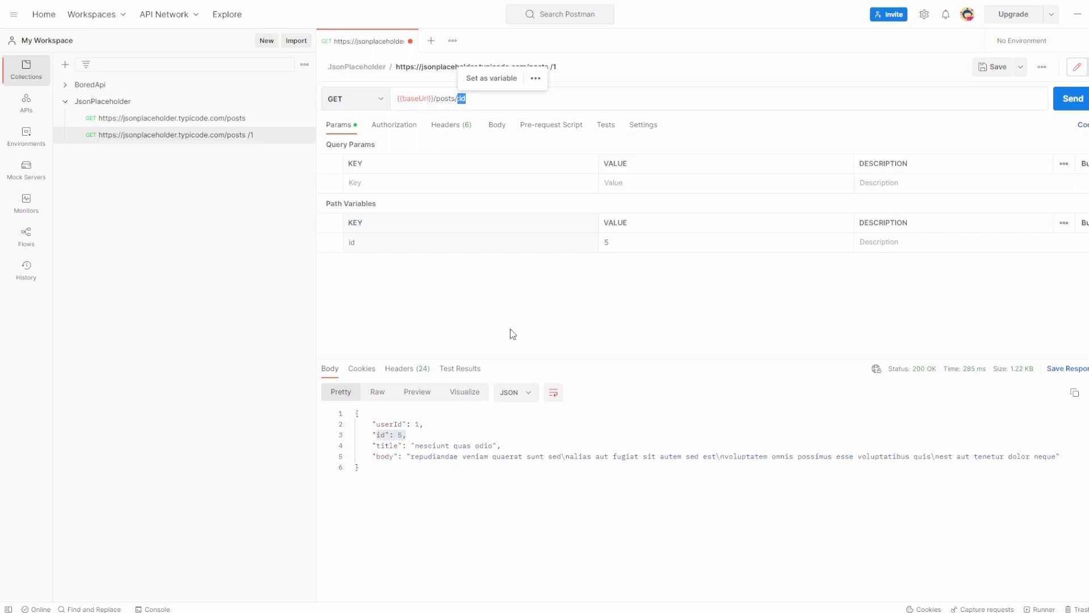
Try 'subscribe' as the id value, then set id to 3 and send.
double_click(667, 244)
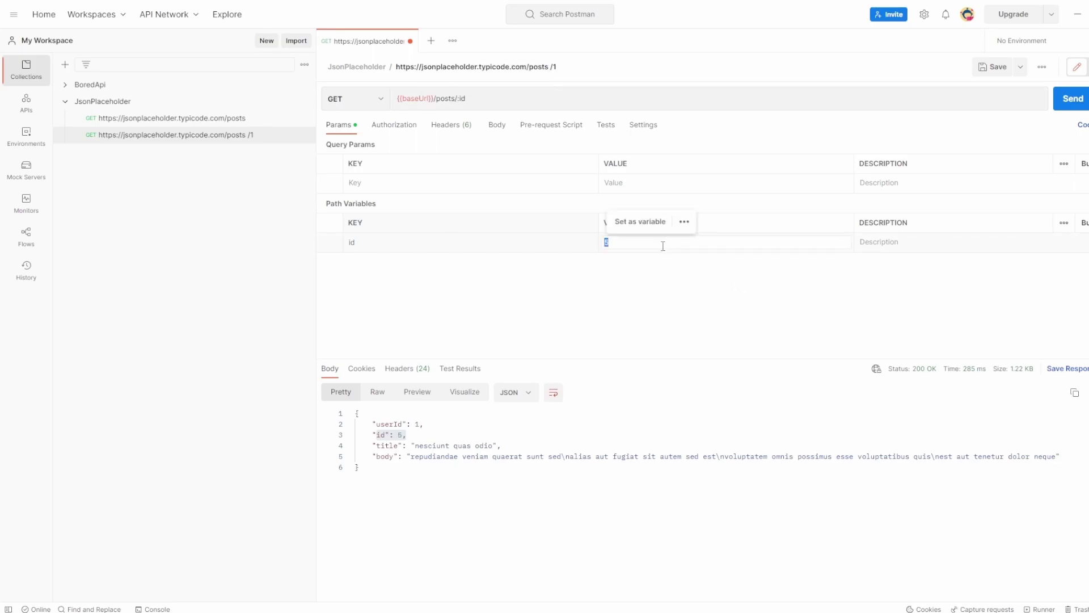
text(subscribe)
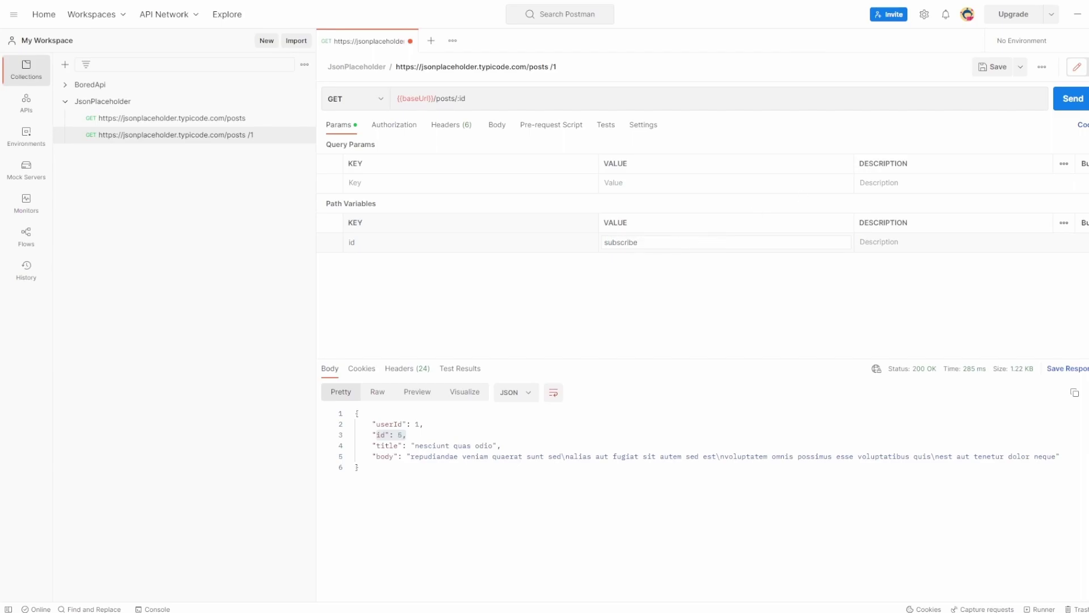
click(1077, 99)
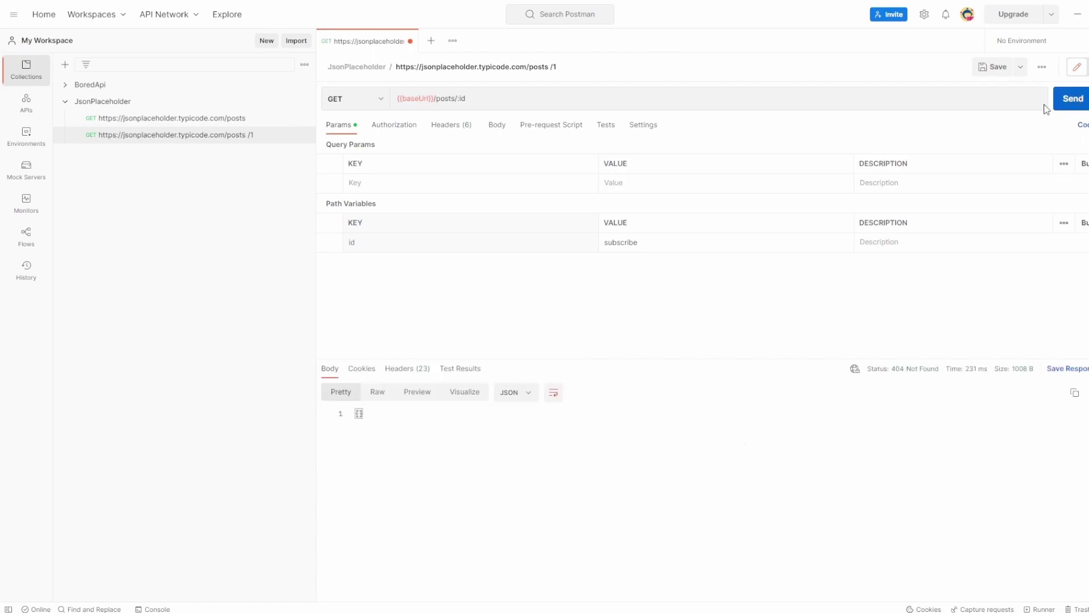
double_click(631, 243)
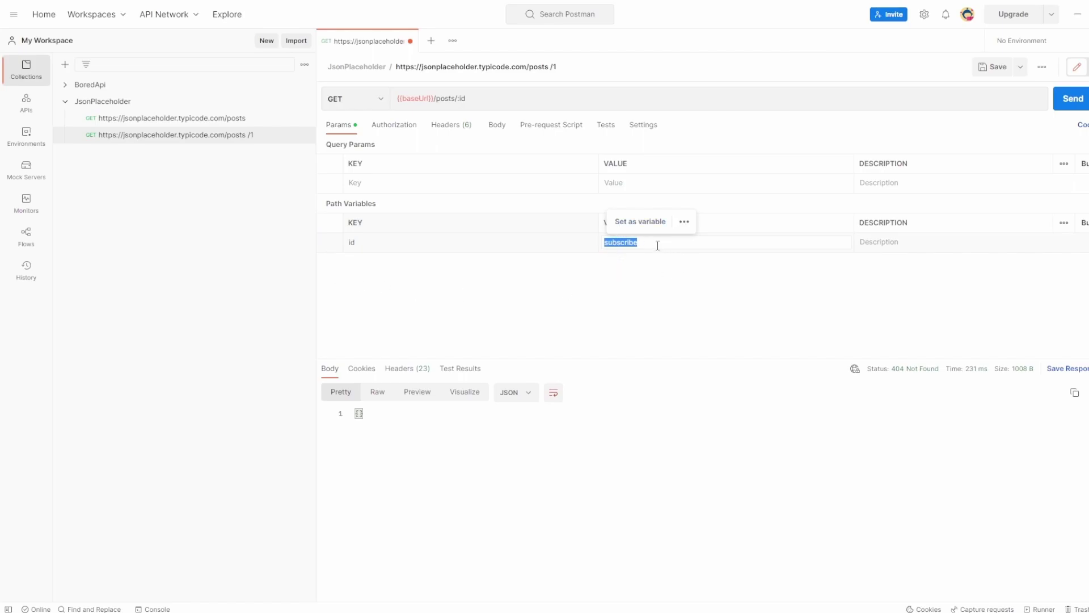
text(3)
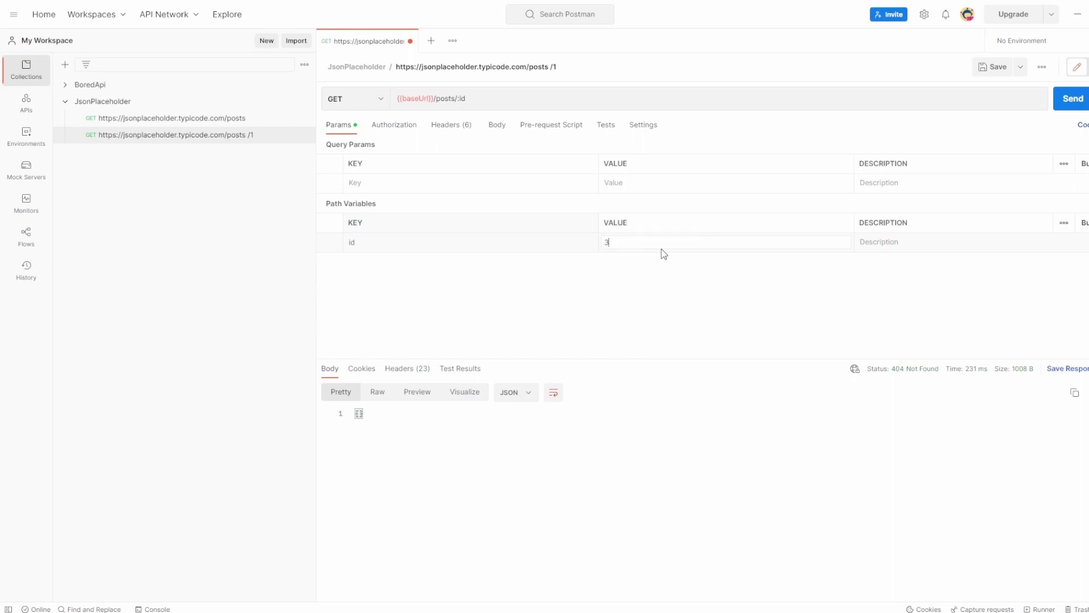
click(1069, 99)
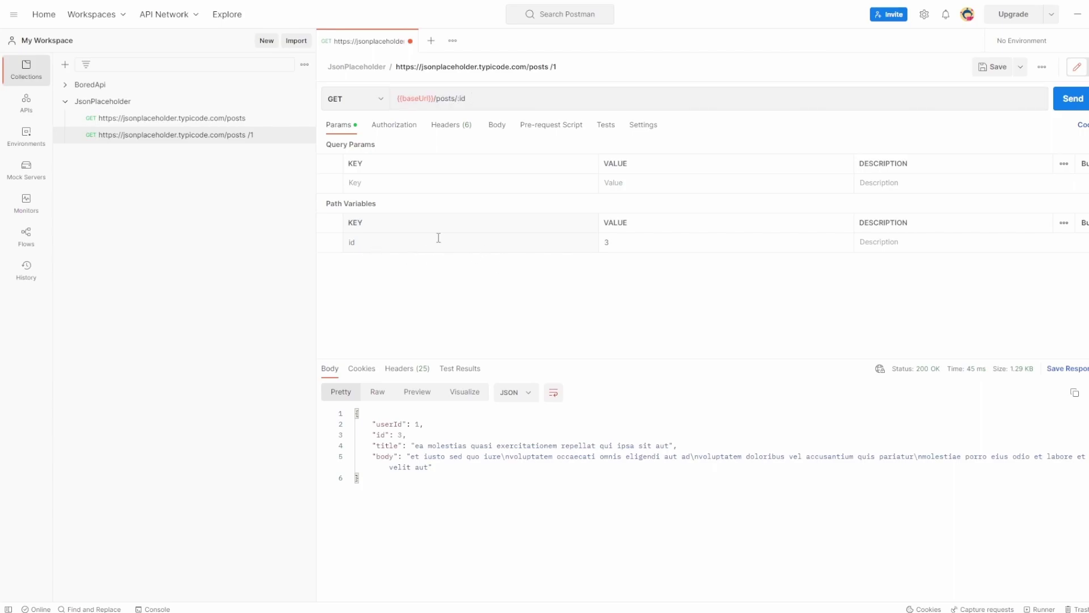
Append /:commit to the URL, set commit to 'quality', and send, getting 404.
double_click(505, 94)
click(500, 97)
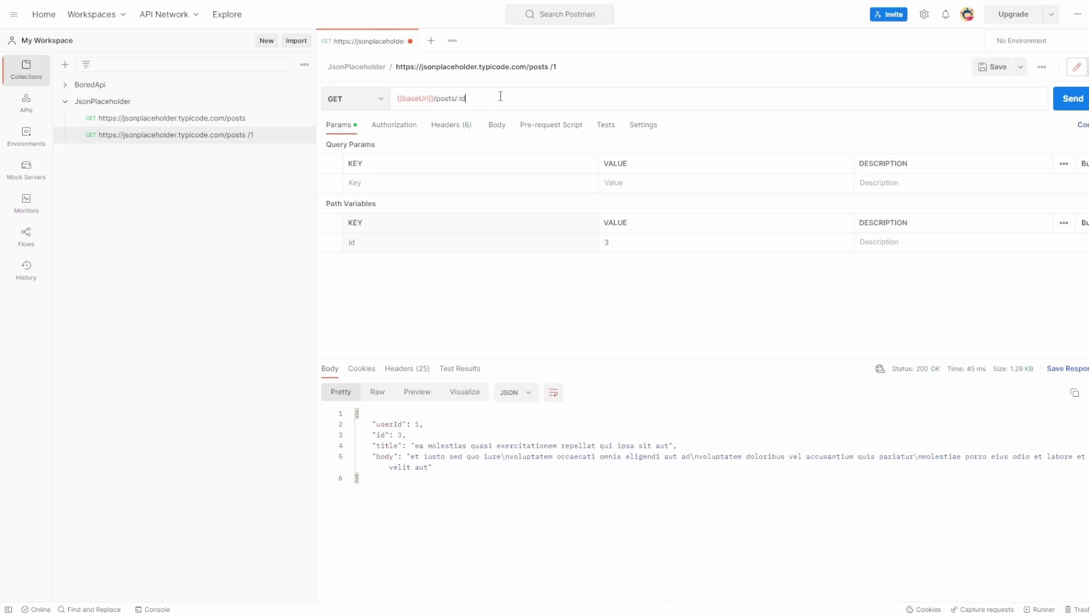
text(/:)
text(commit)
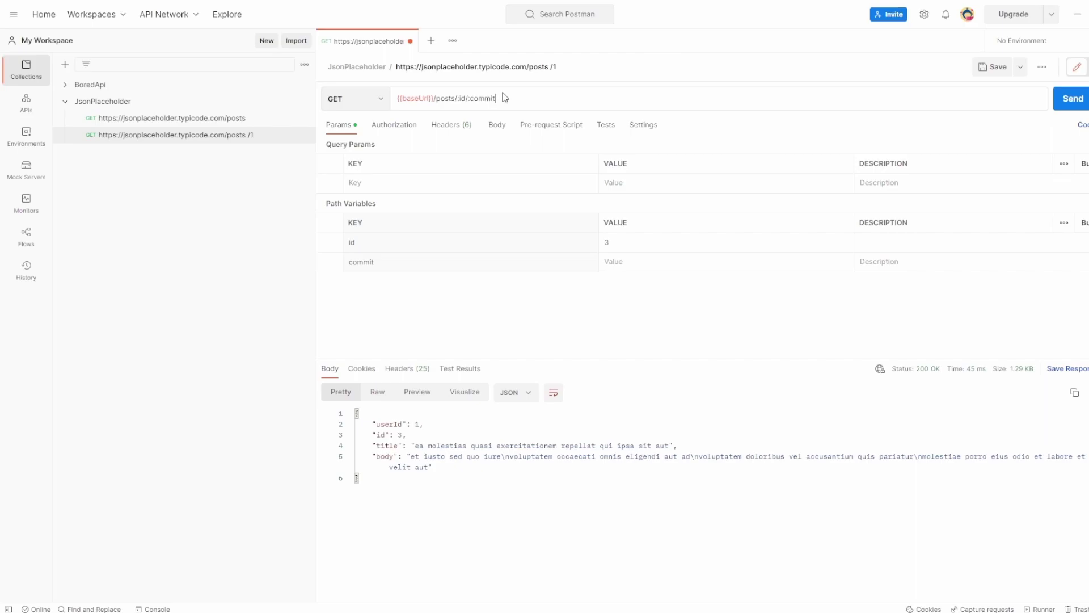
click(669, 260)
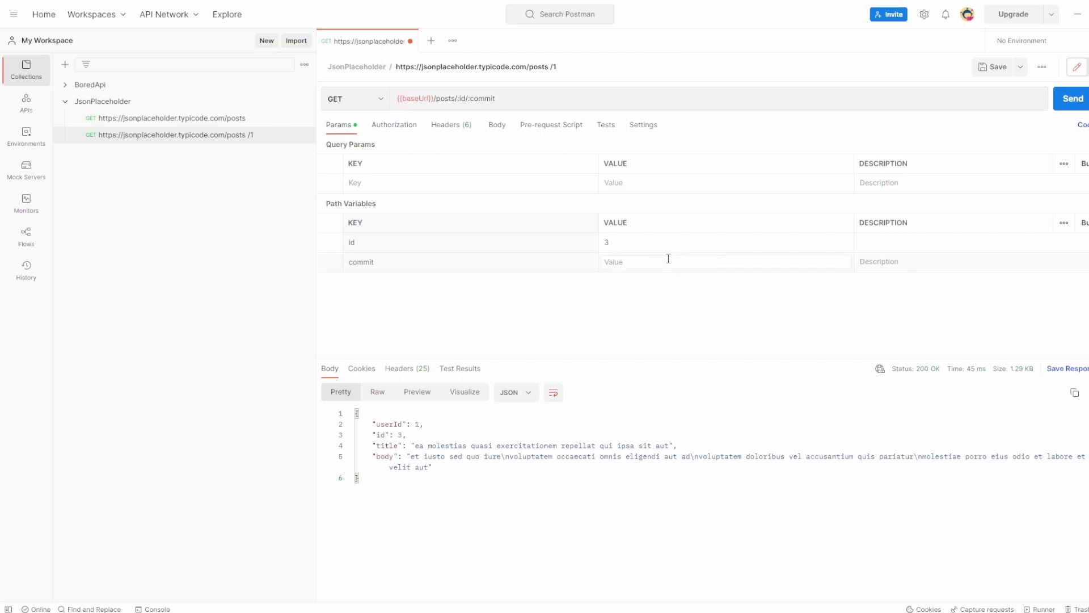
text(quality)
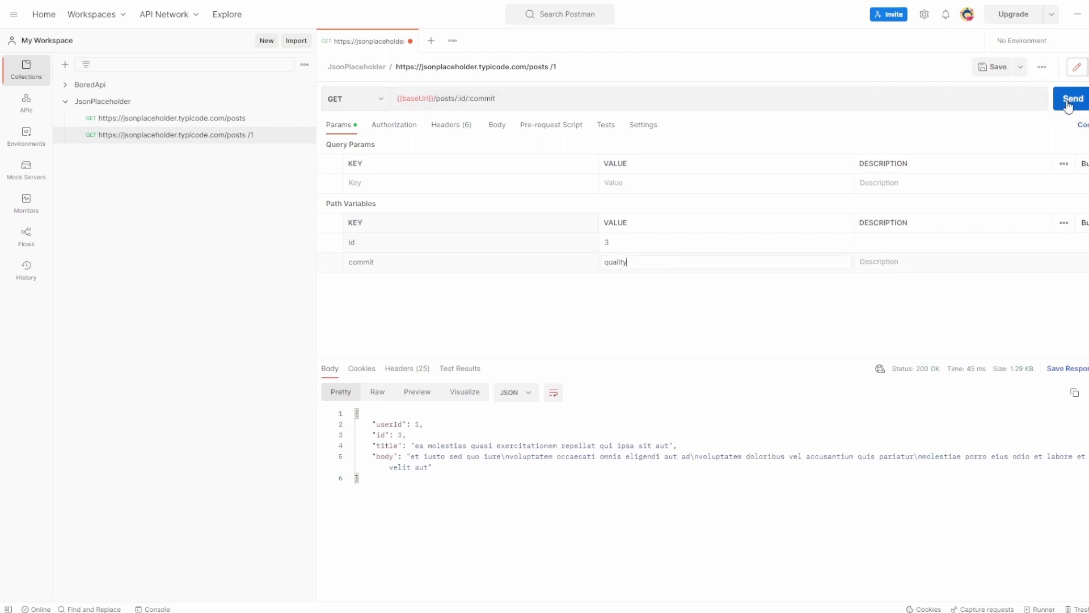
click(1069, 100)
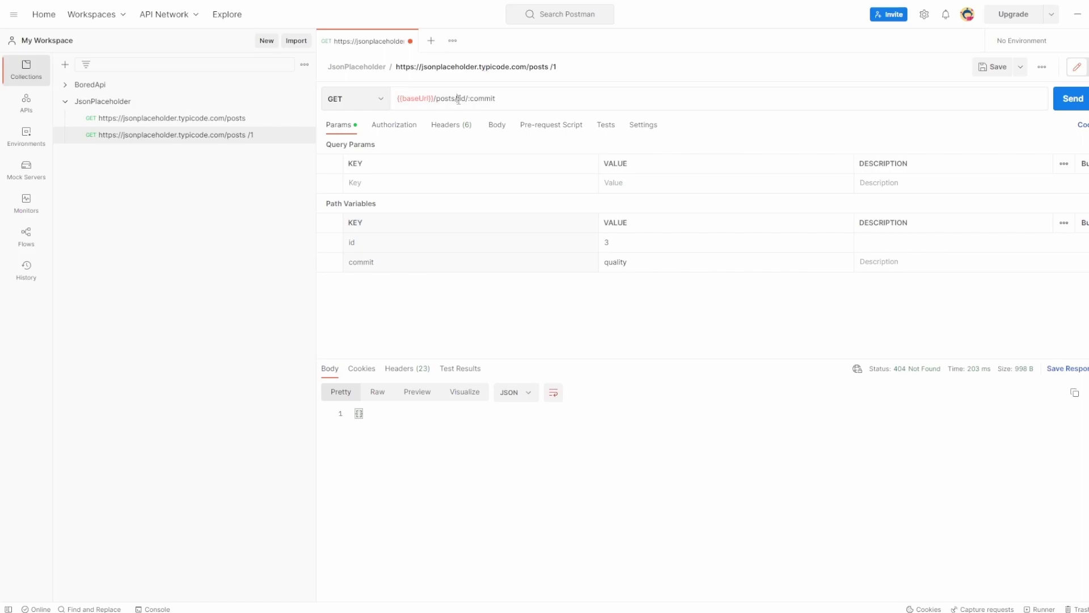
Delete :commit from the URL and resend, confirming post id 3 with 200 OK.
drag(457, 99, 474, 99)
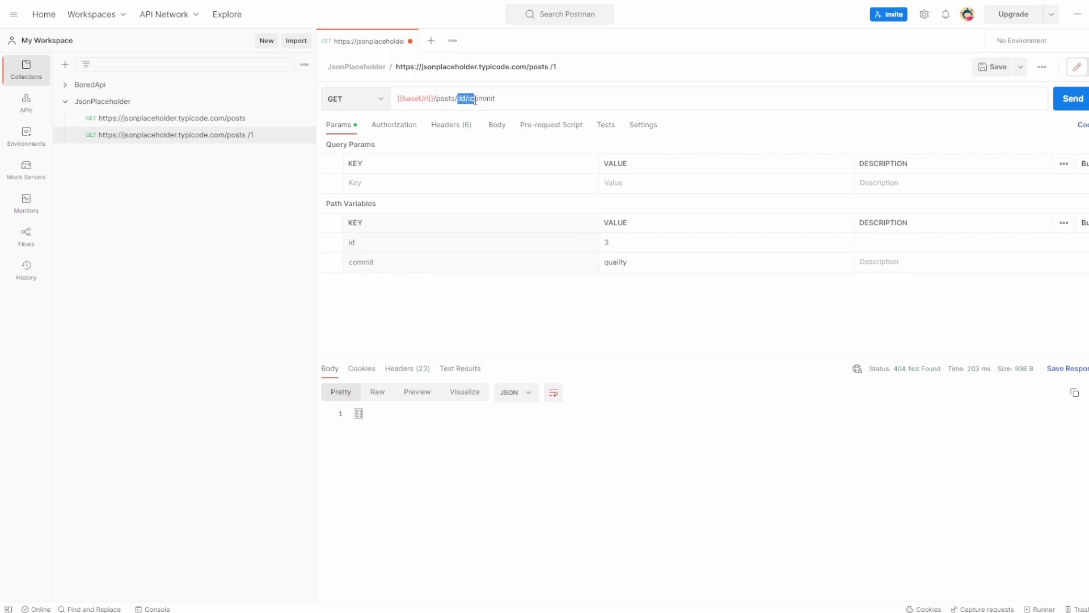
click(508, 101)
key(BackSpace)
key(BackSpace)
key(BackSpace)
click(1060, 106)
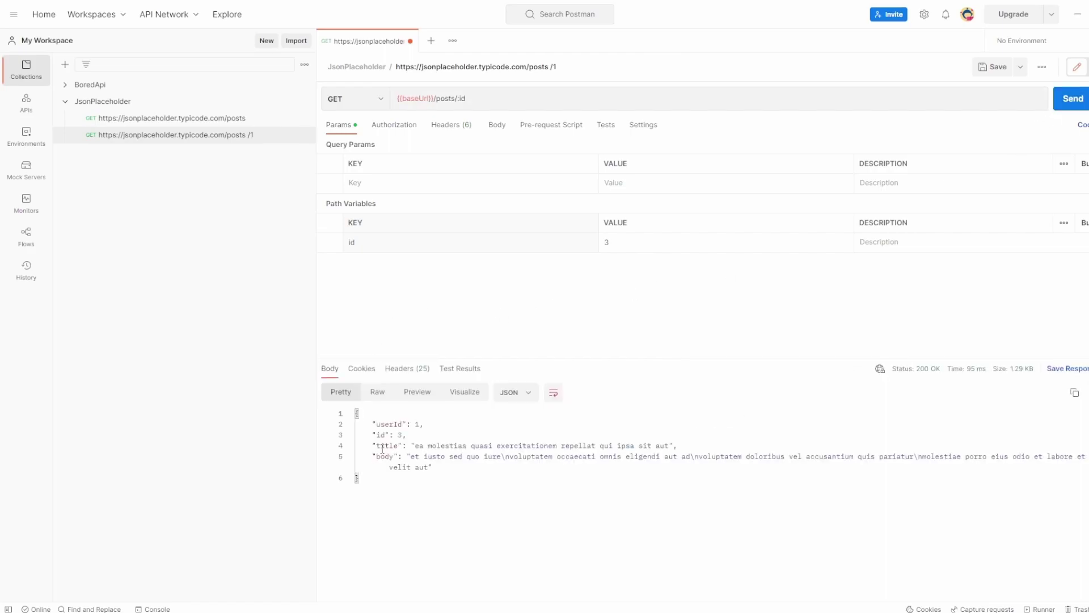
drag(376, 435, 408, 435)
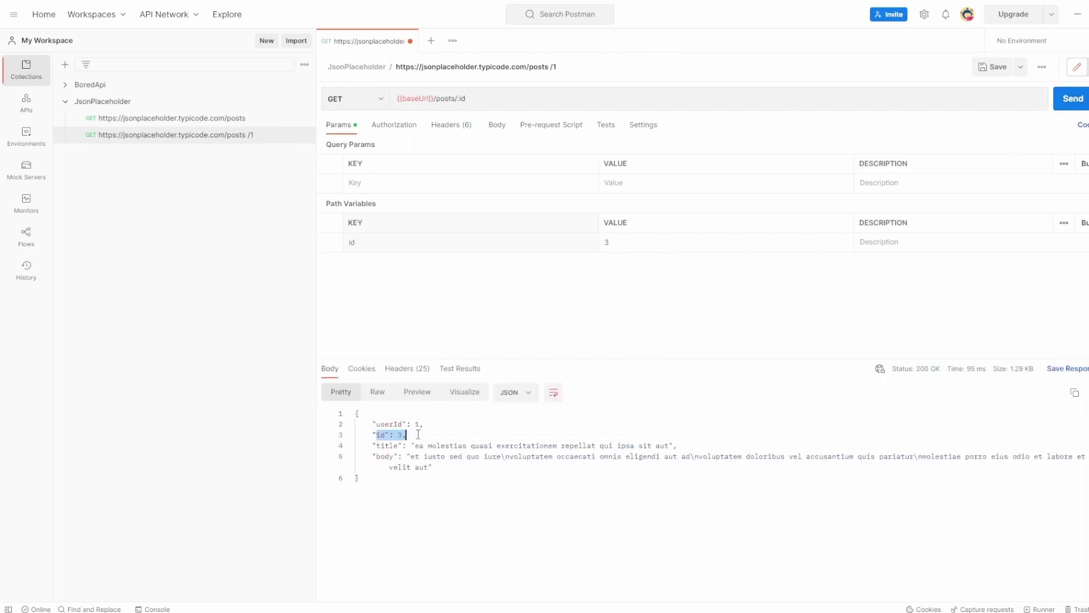